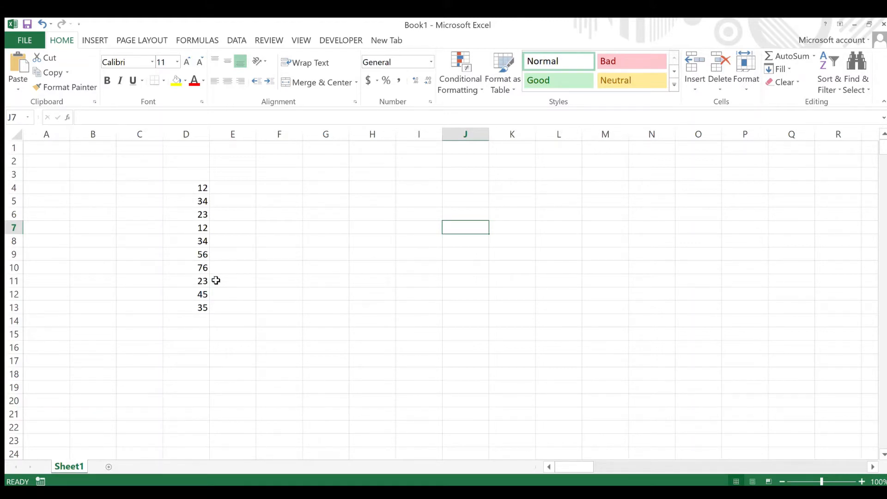
double_click(192, 323)
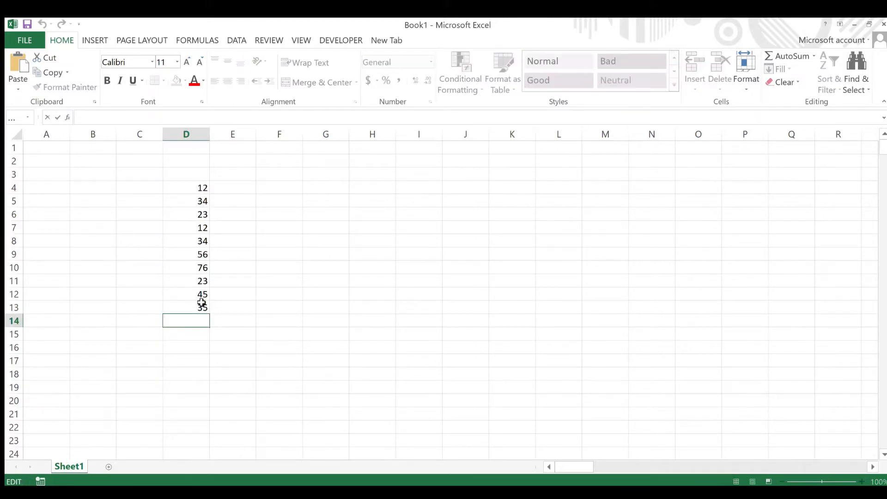
type("=SUM")
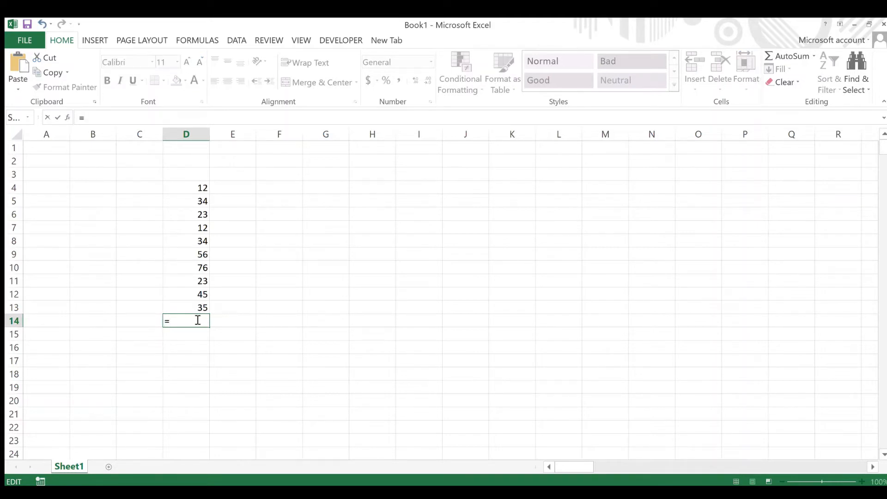
key("BackSpace")
key("BackSpace")
key("BackSpace")
key("BackSpace")
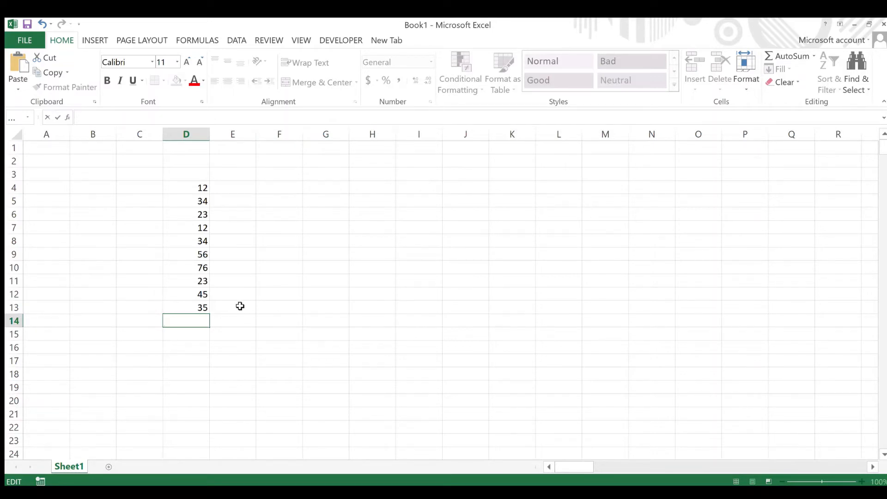
left_click(285, 285)
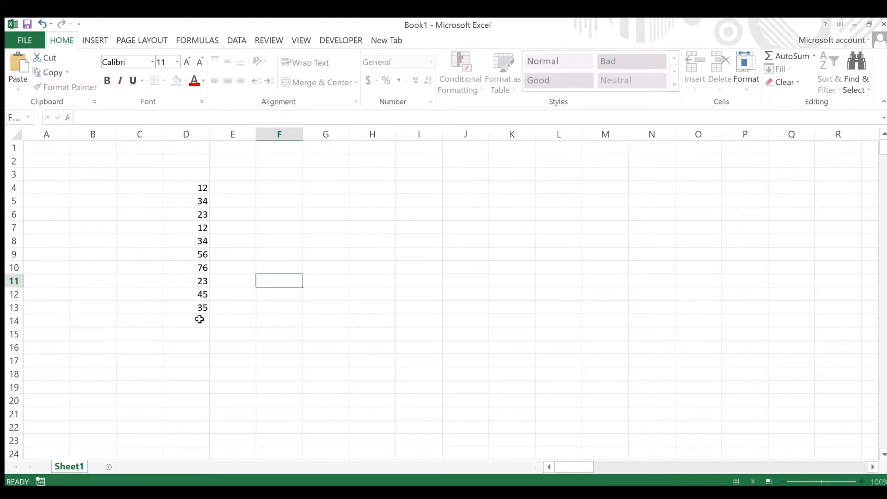
Extend the number list in column D by entering 12 in D14 and 34 in D15
left_click(200, 319)
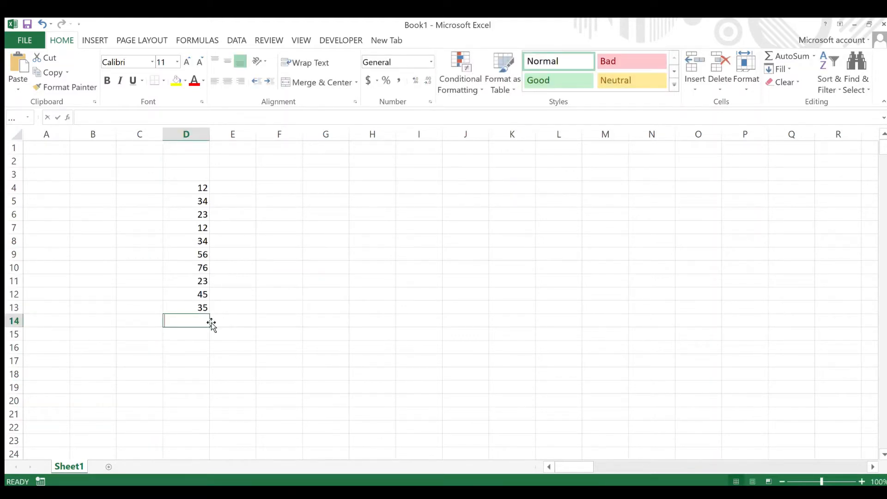
type("1223")
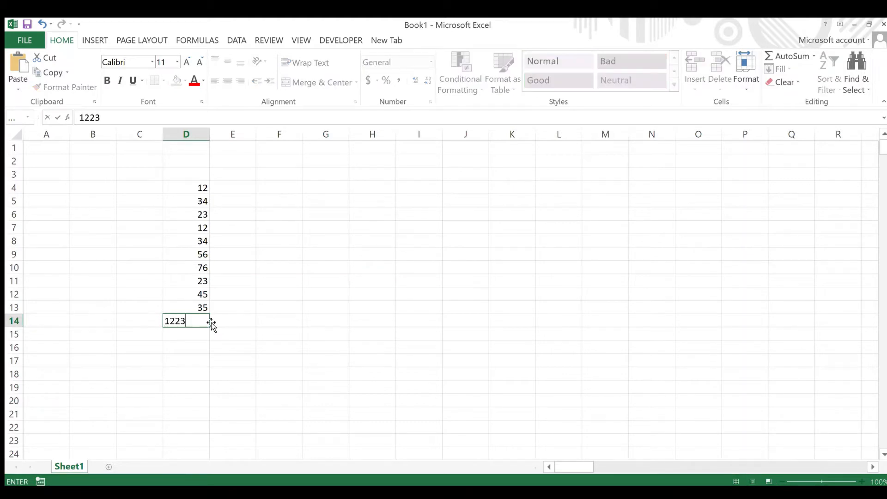
key("BackSpace")
key("BackSpace")
key("Return")
type("34")
key("Return")
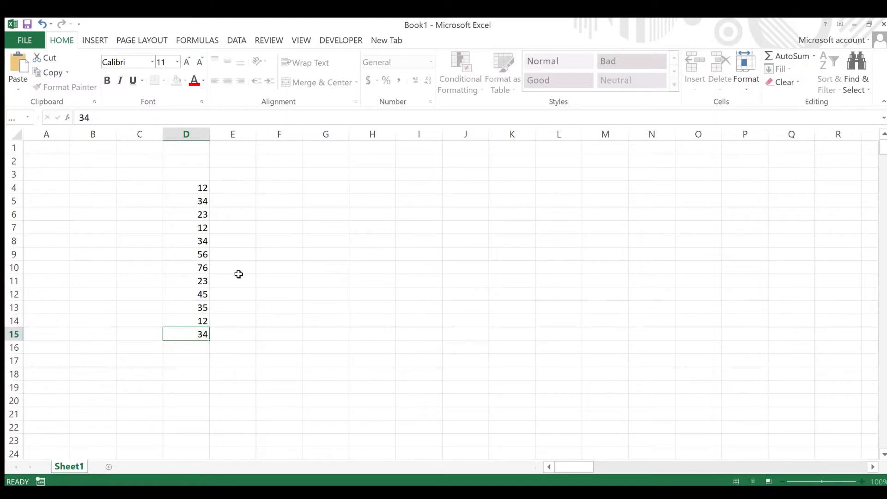
key("Return")
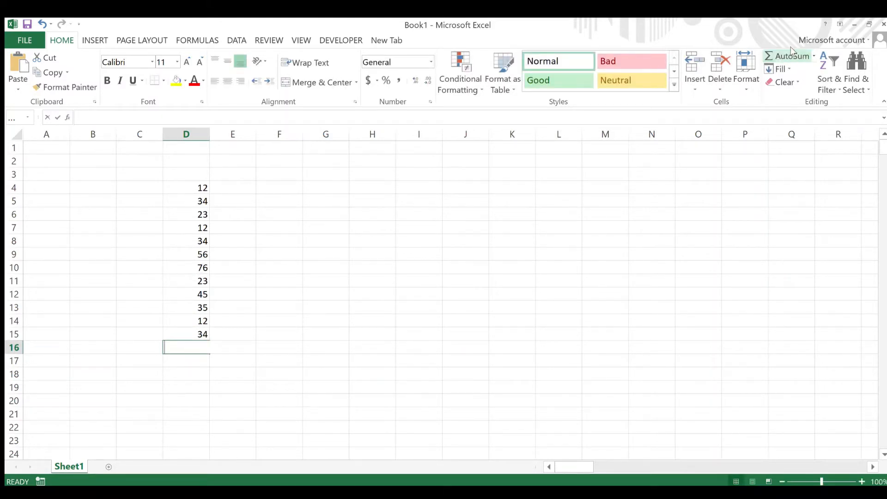
Total the values in D4:D15 with an AutoSum formula in D16
key("alt+equal")
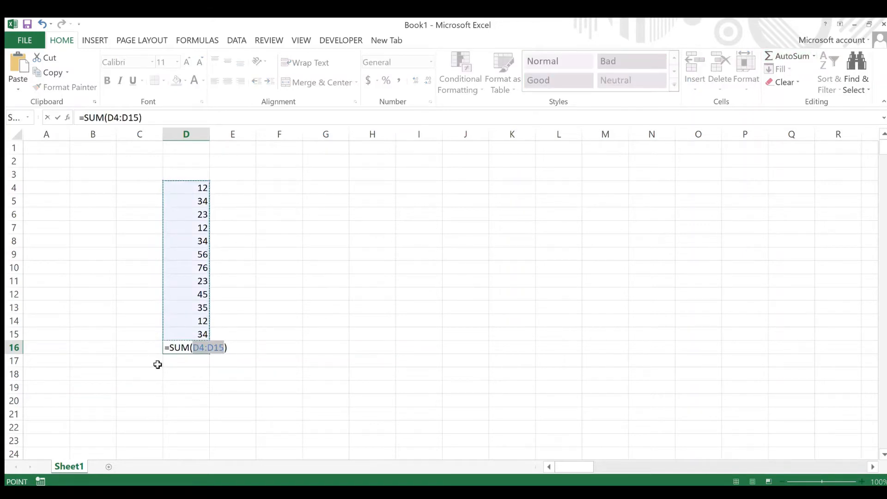
key("Return")
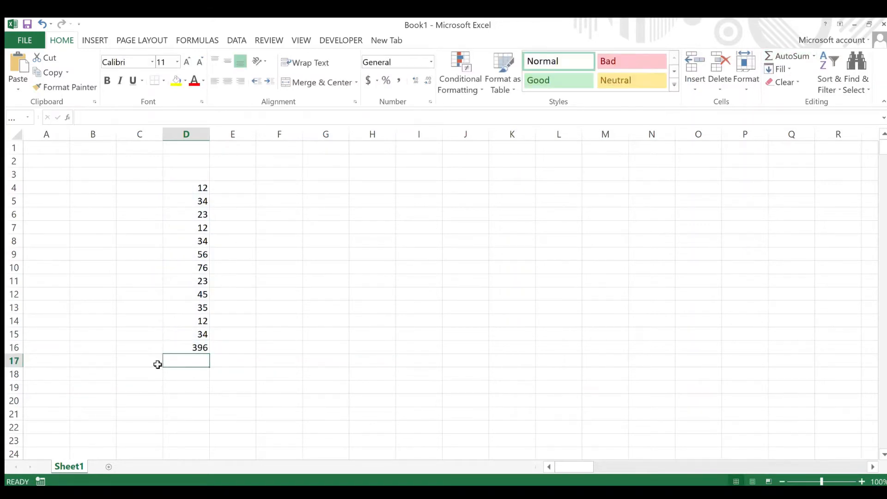
left_click(178, 344)
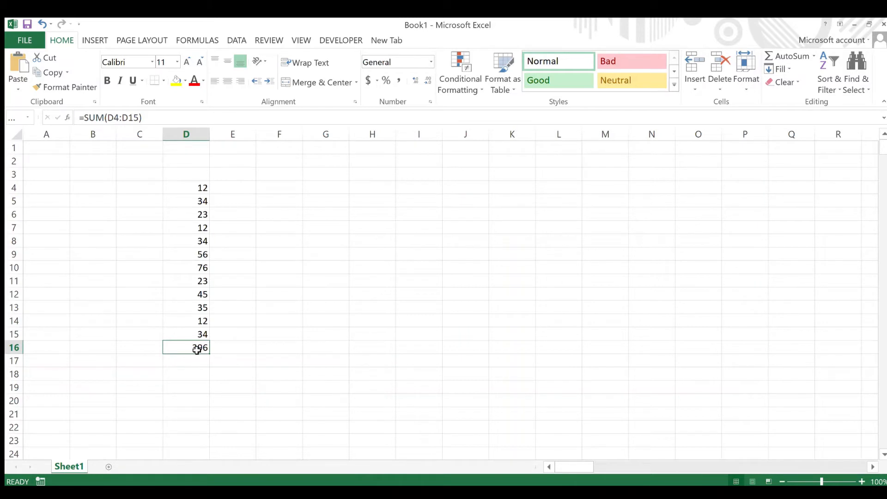
Record the total 396 as a plain number in G11 and clear the sum formula from D16
left_click(328, 278)
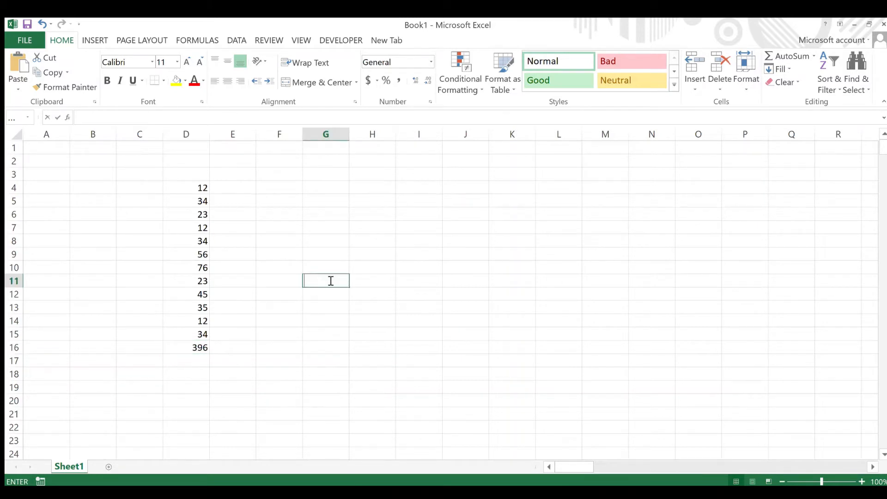
type("39")
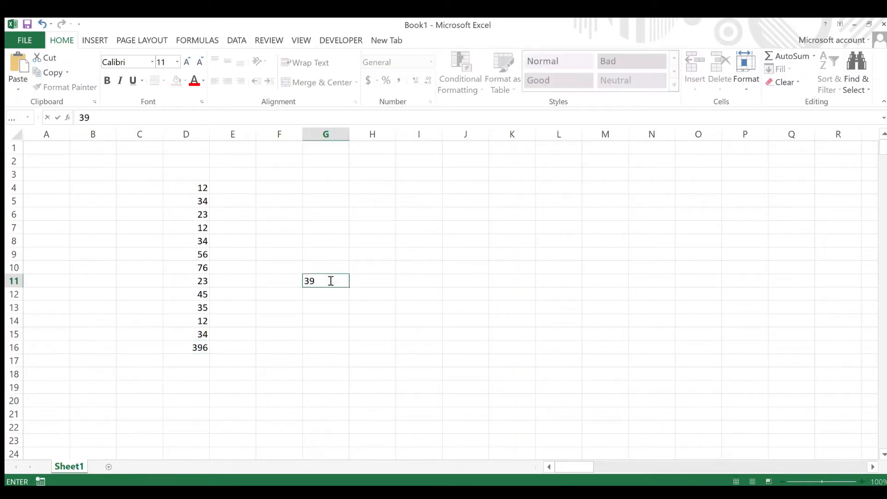
type("6")
left_click(200, 346)
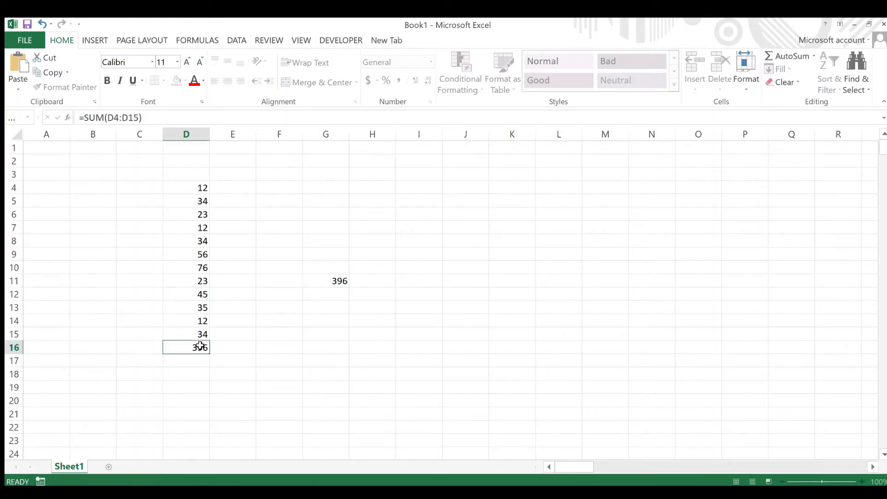
key("Delete")
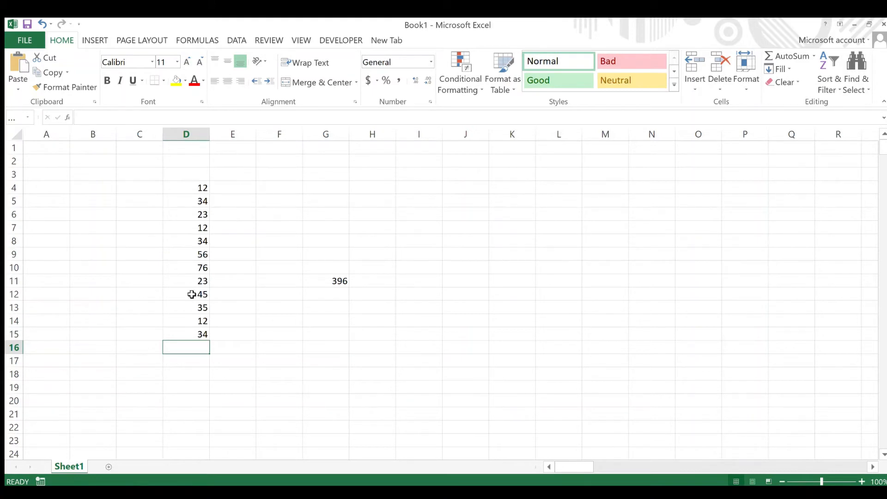
Enter =SUMIF(D4:D15,">34") in D16 and compare its result with the full total in G11
double_click(189, 347)
type("=")
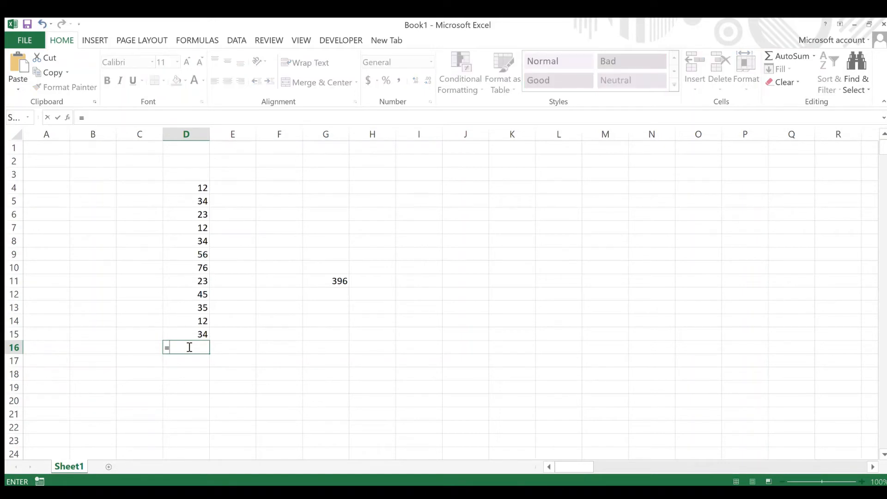
type("SUMIF(")
left_click(199, 188)
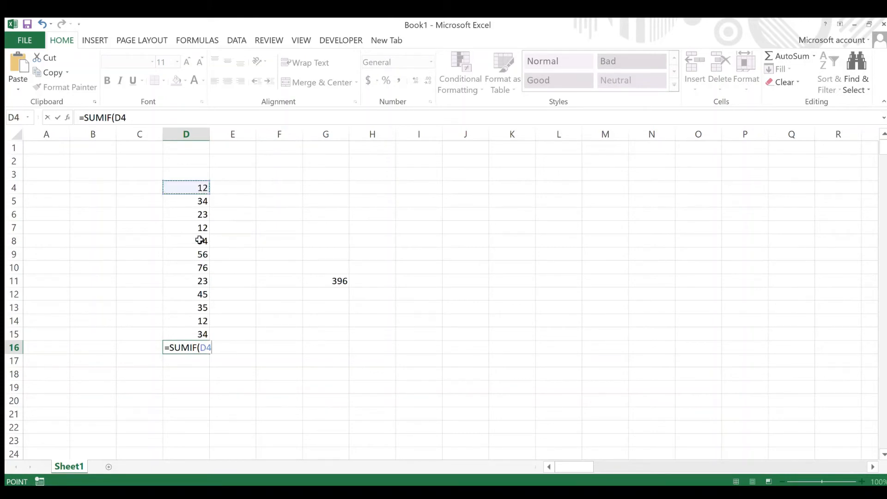
left_click_drag(200, 240, 198, 334)
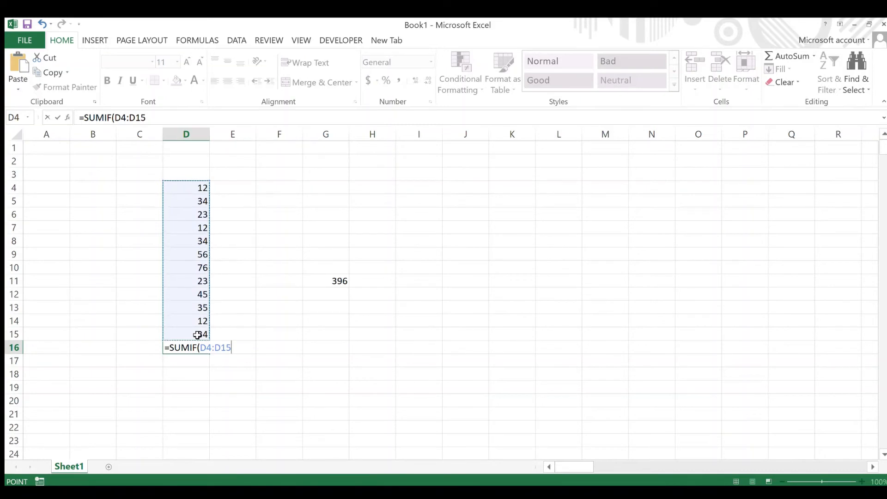
type(",")
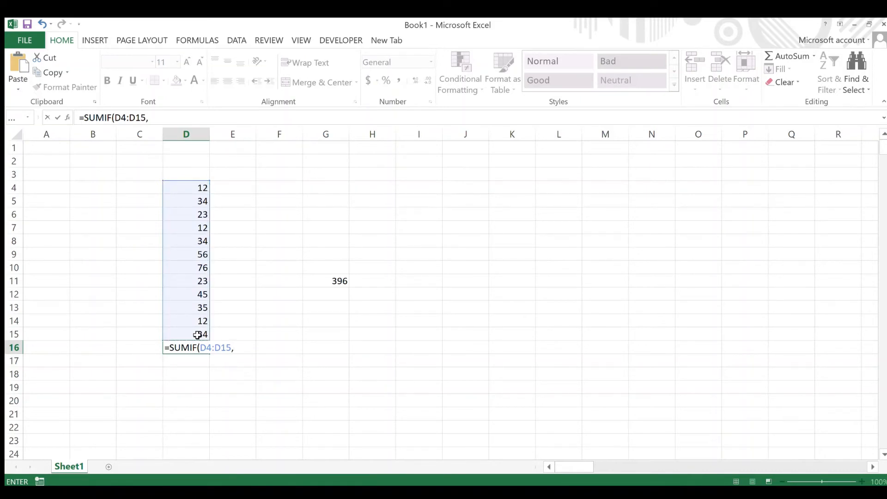
type("\"")
type(">34\")")
key("ctrl+Return")
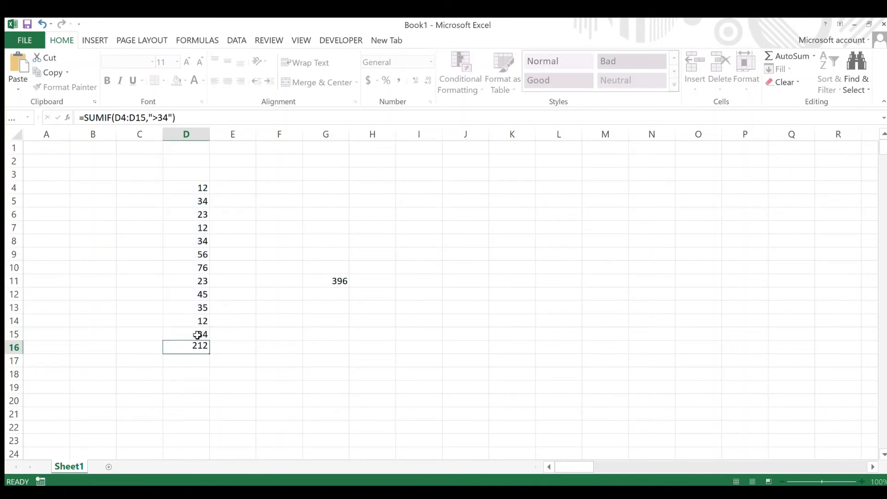
key("Return")
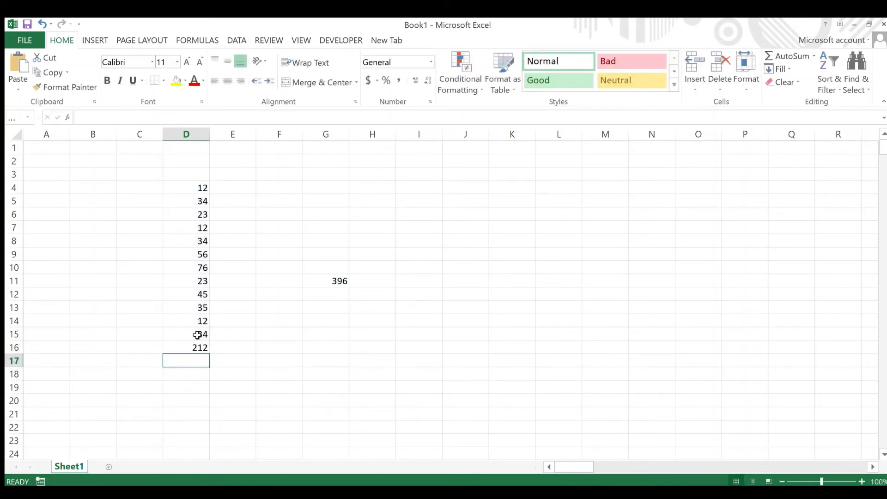
left_click(198, 346)
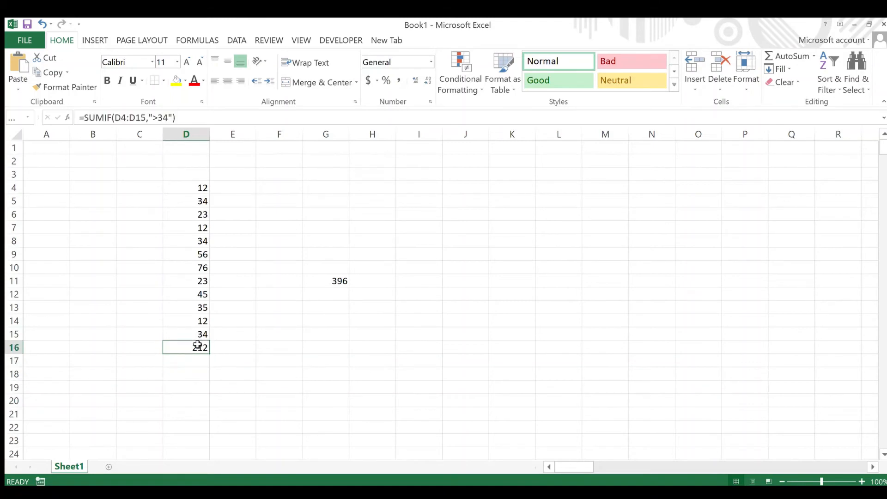
left_click(316, 282)
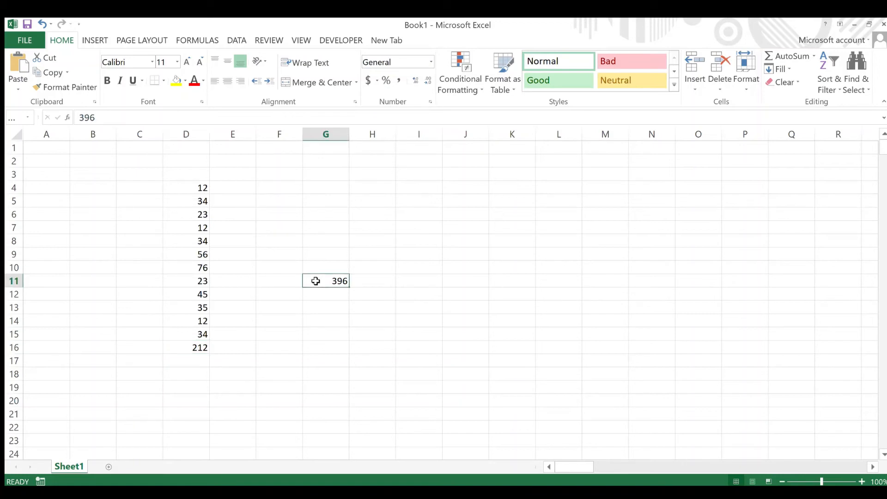
left_click(191, 347)
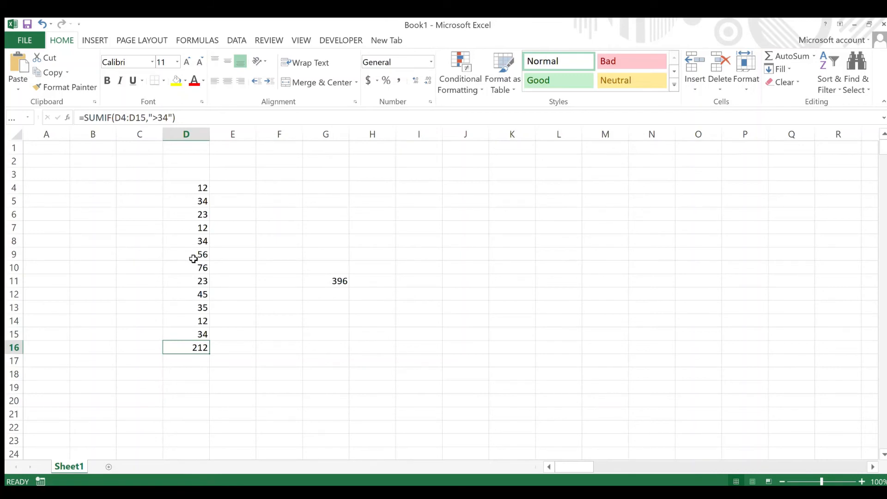
left_click(310, 281)
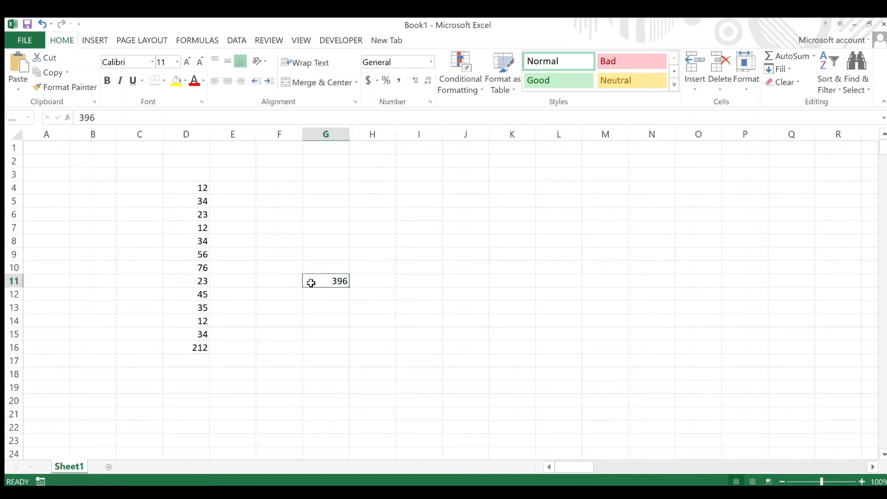
left_click(194, 348)
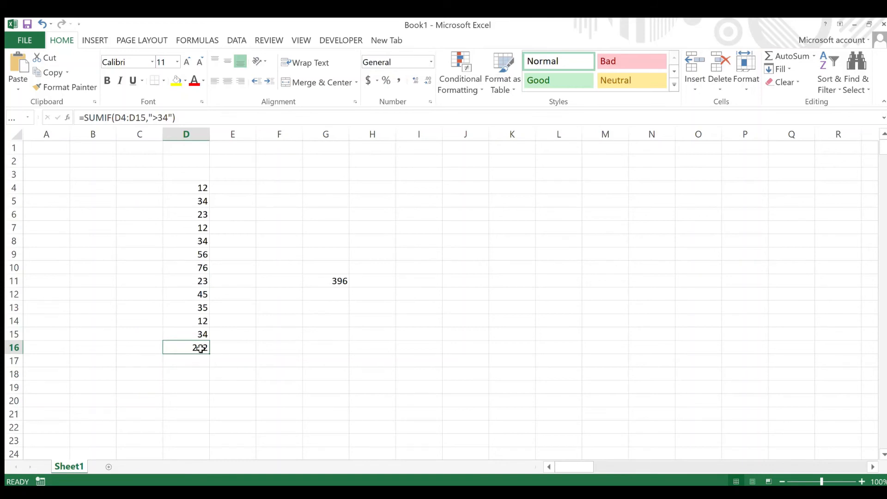
Erase the entire SUMIF formula from D16, leaving the cell empty
double_click(200, 348)
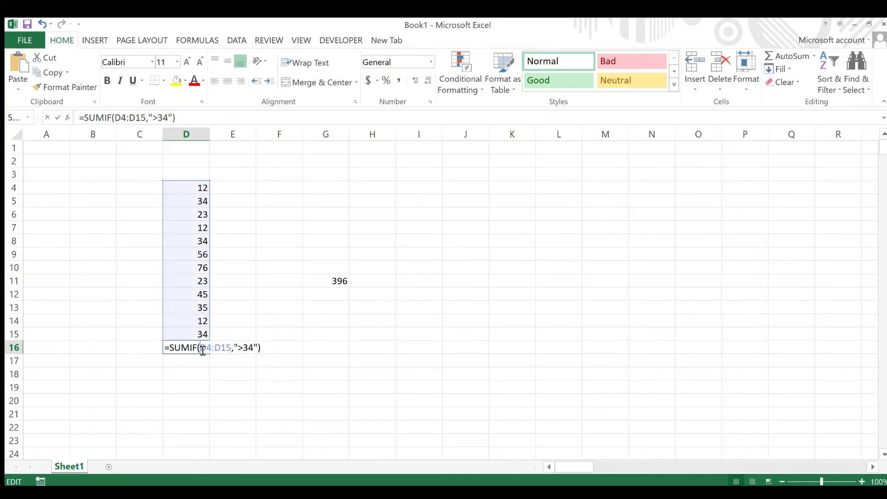
key("Delete")
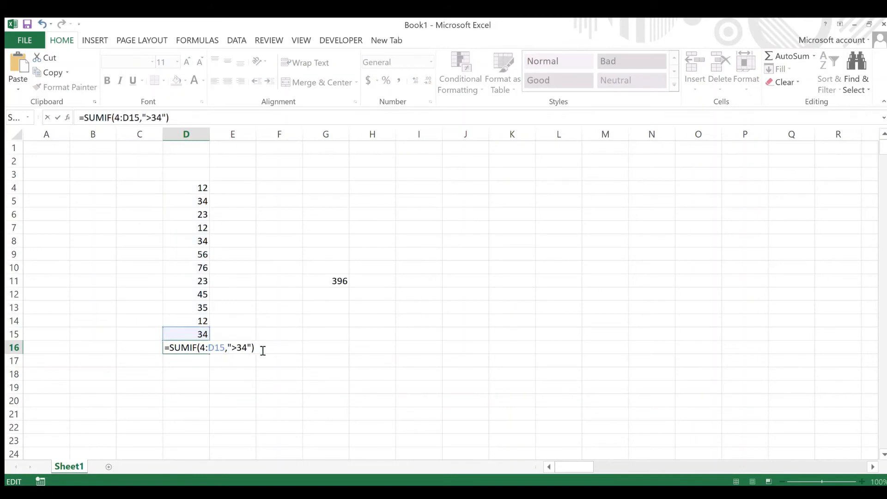
key("BackSpace")
key("BackSpace")
key("BackSpace")
key("BackSpace")
key("BackSpace")
key("BackSpace")
key("BackSpace")
key("BackSpace")
key("BackSpace")
key("BackSpace")
key("BackSpace")
key("BackSpace")
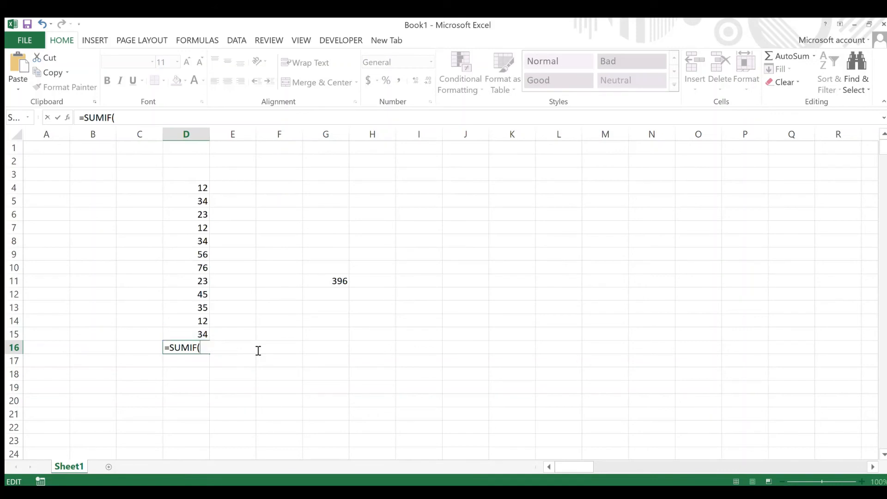
key("BackSpace")
key("BackSpace")
key("BackSpace")
key("BackSpace")
key("BackSpace")
key("BackSpace")
key("BackSpace")
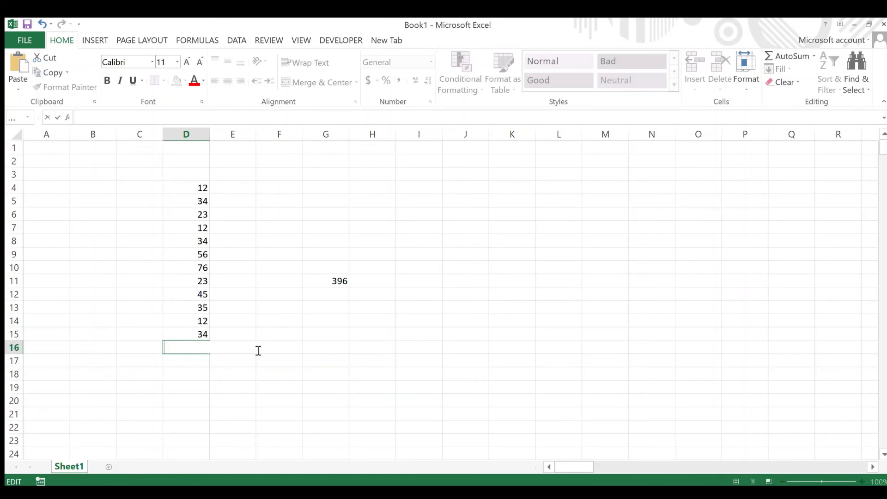
left_click(196, 371)
left_click(196, 351)
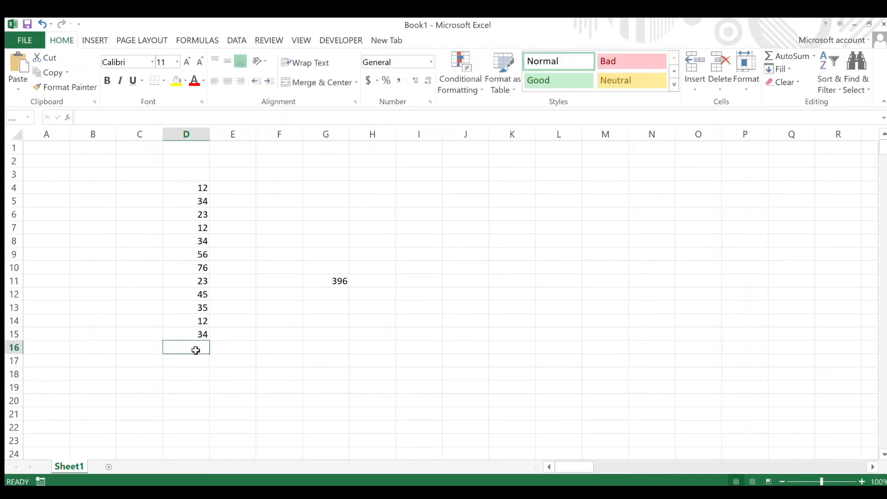
Enter a SUMIF formula in D16 that adds only the D4:D15 values below 34, using the criterion "<34"
double_click(197, 349)
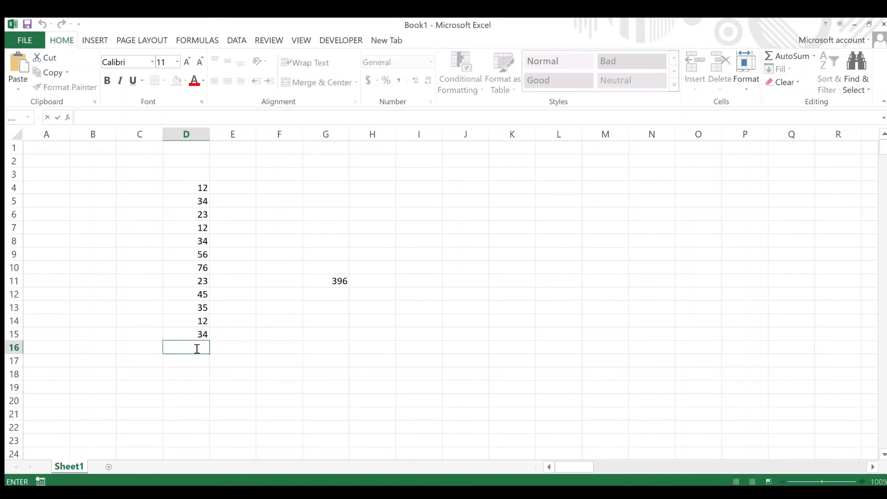
type("=SUMI")
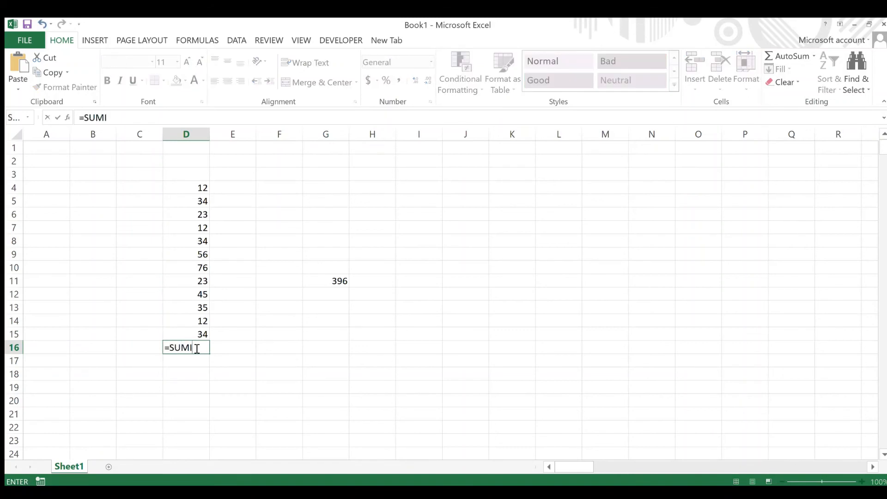
type("F(")
left_click_drag(200, 194, 201, 333)
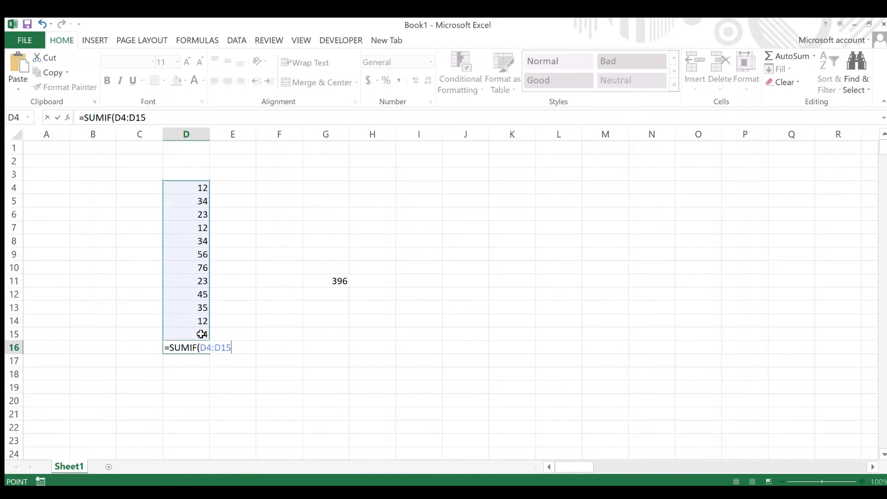
type(",")
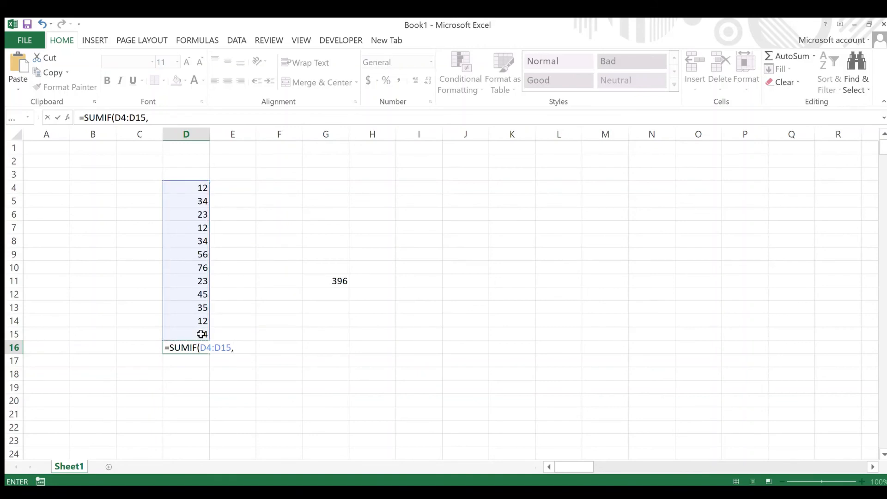
type("\"<34\")")
key("Return")
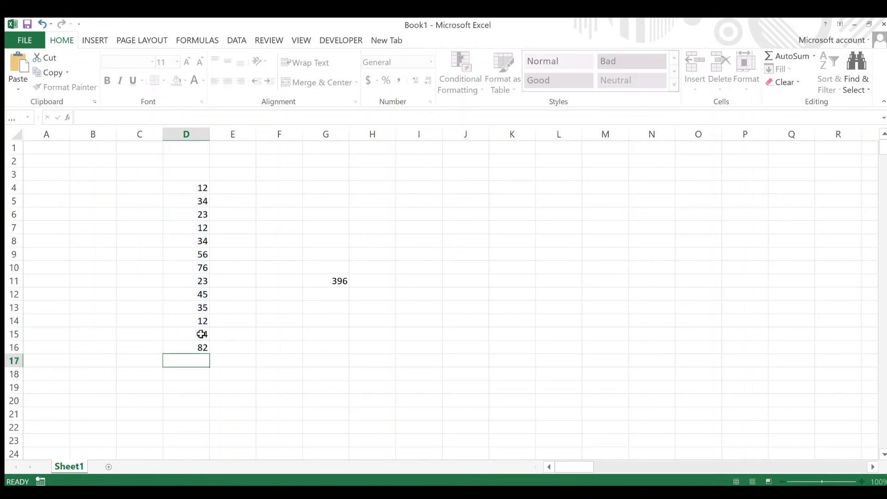
left_click(198, 346)
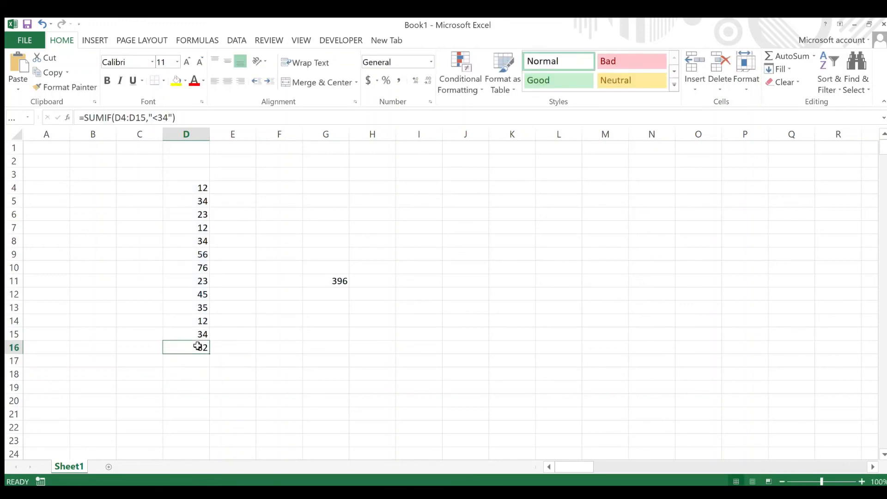